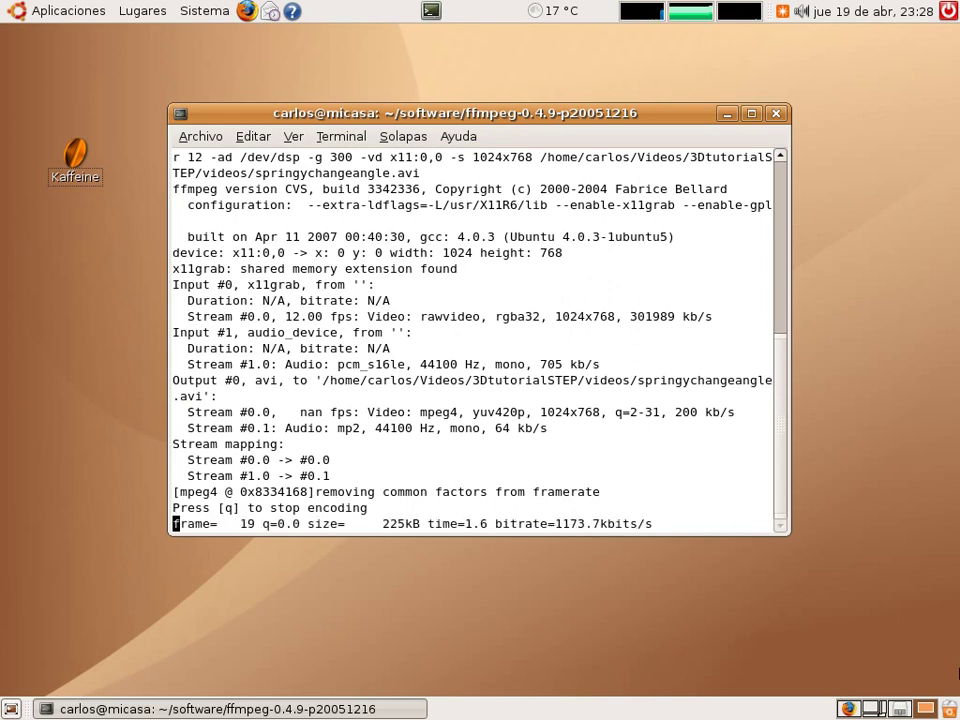
{"action": "left_click", "coordinate": [898, 708]}
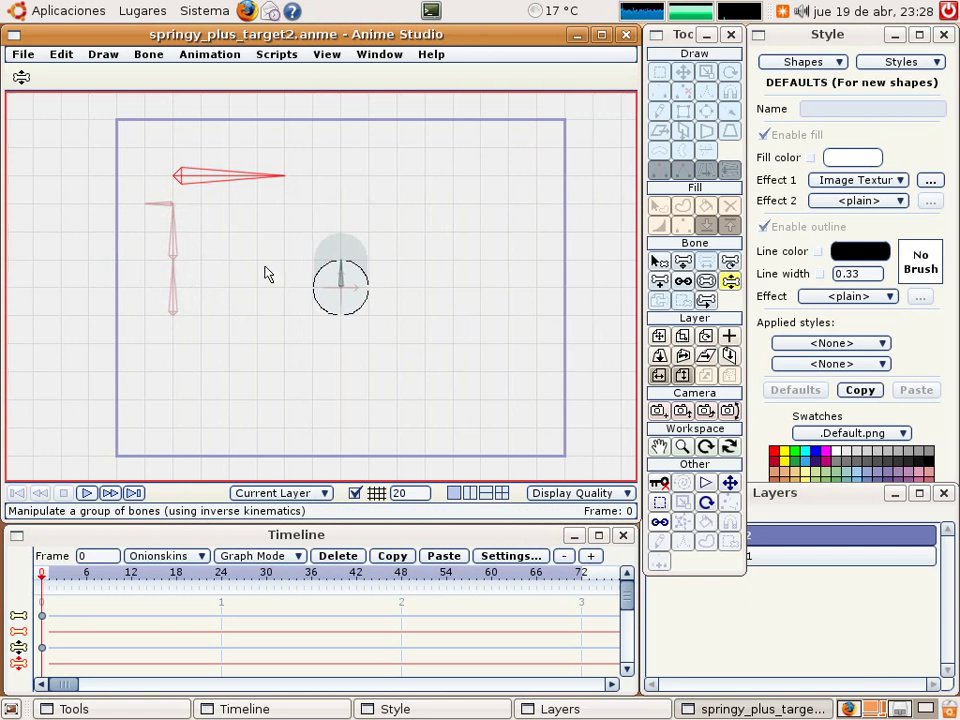
{"action": "left_click_drag", "start_coordinate": [268, 274], "coordinate": [257, 227]}
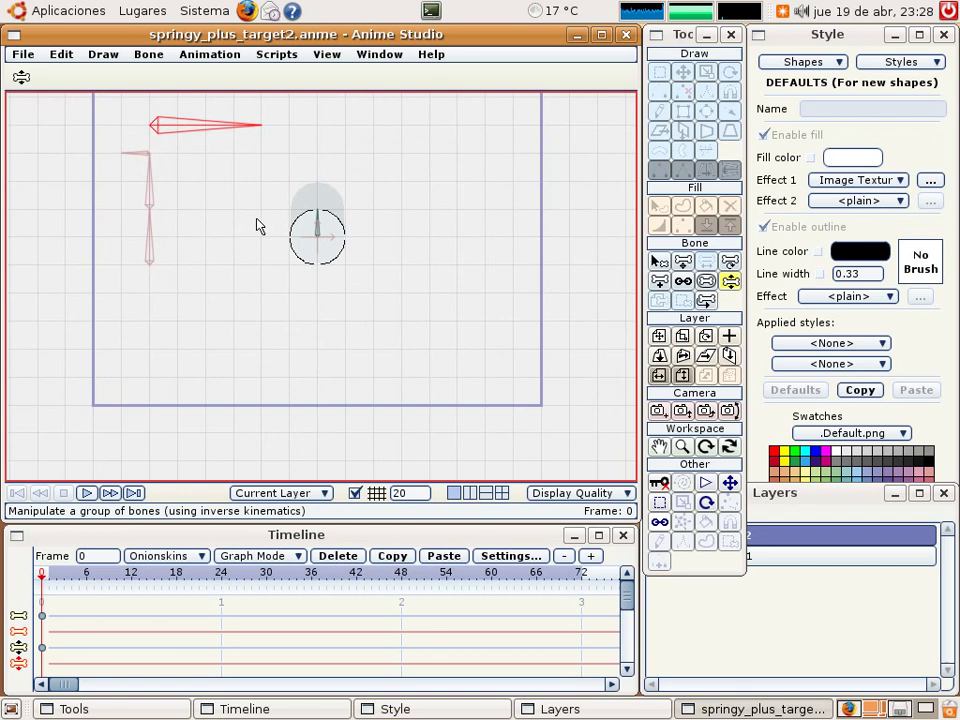
{"action": "left_click", "coordinate": [706, 292]}
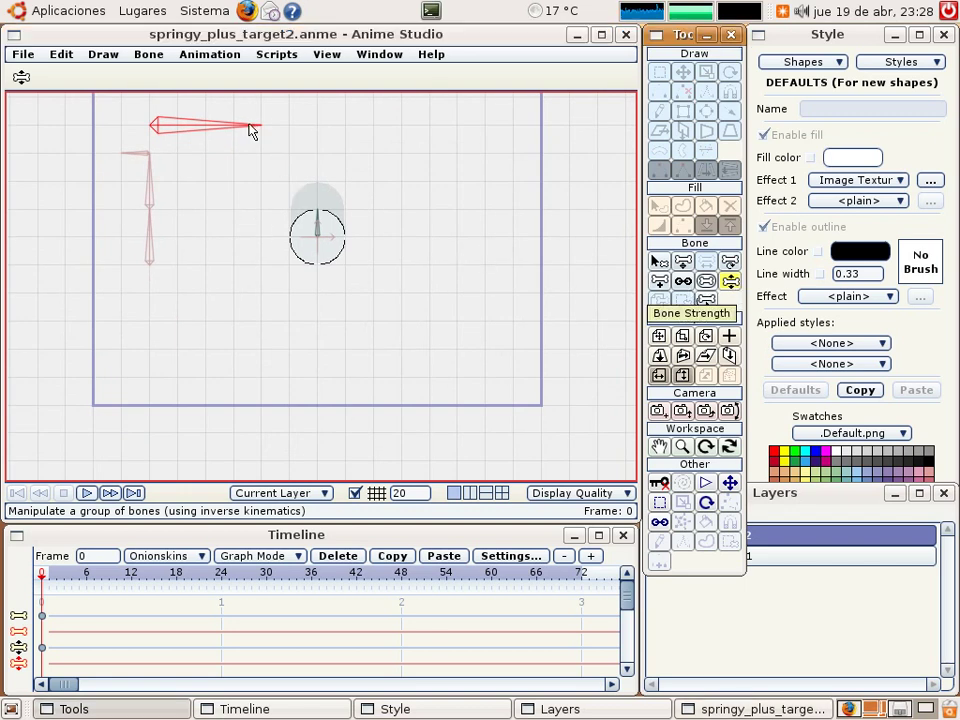
{"action": "left_click_drag", "start_coordinate": [252, 131], "coordinate": [124, 133]}
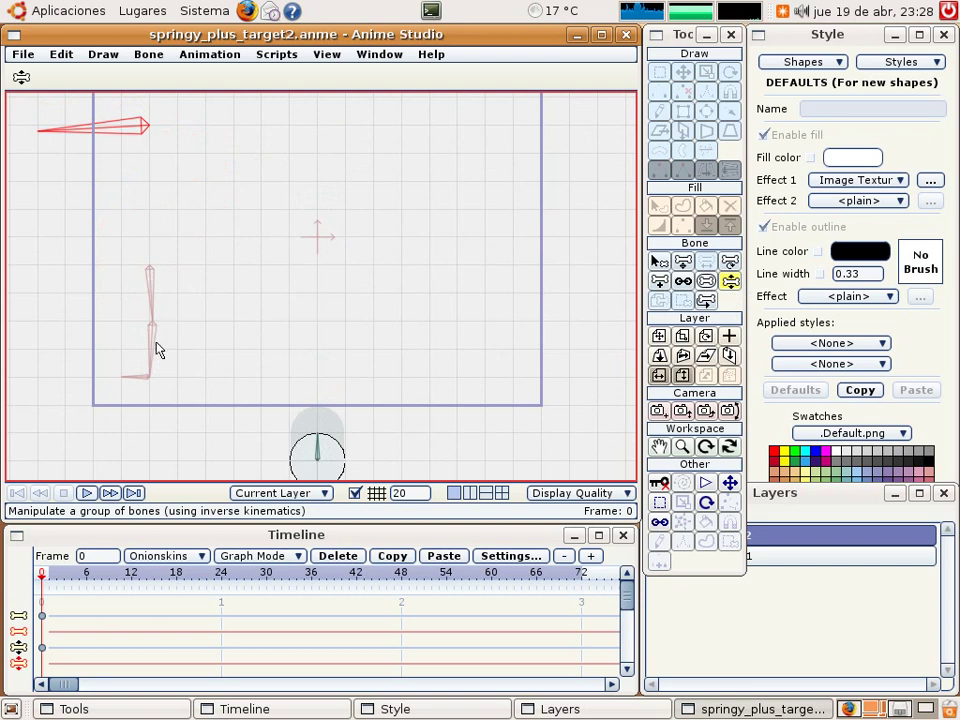
Switch to the Select Bone tool to pick the rig's bones one at a time
{"action": "left_click", "coordinate": [659, 261]}
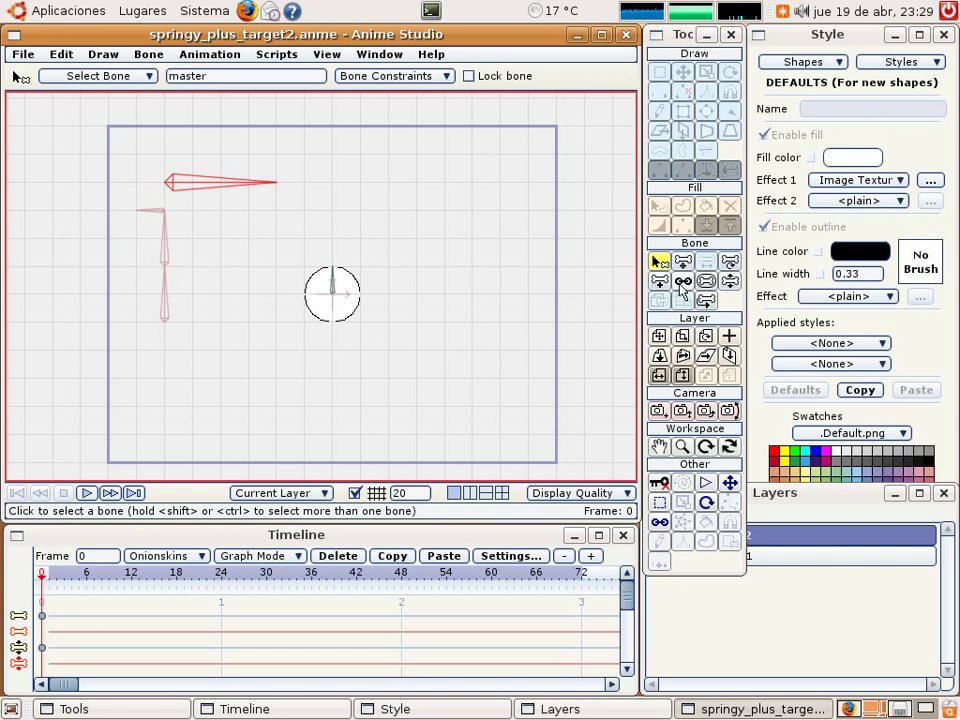
Clear the circle bone's parent in the chain with Reparent Bone, then move to frame 1
{"action": "key", "text": "p"}
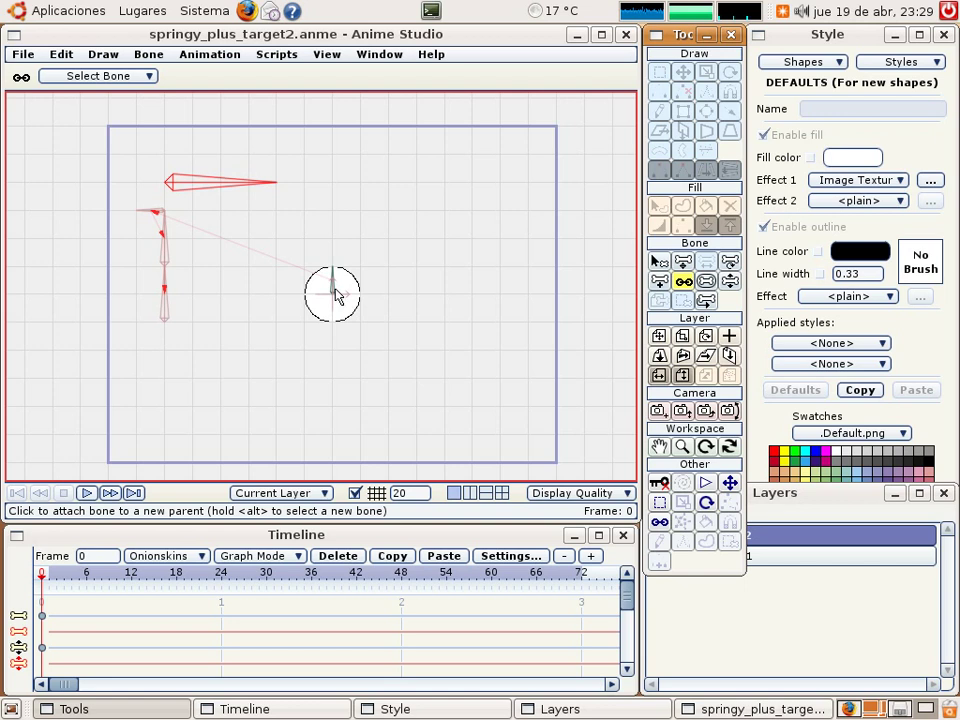
{"action": "key", "text": "b"}
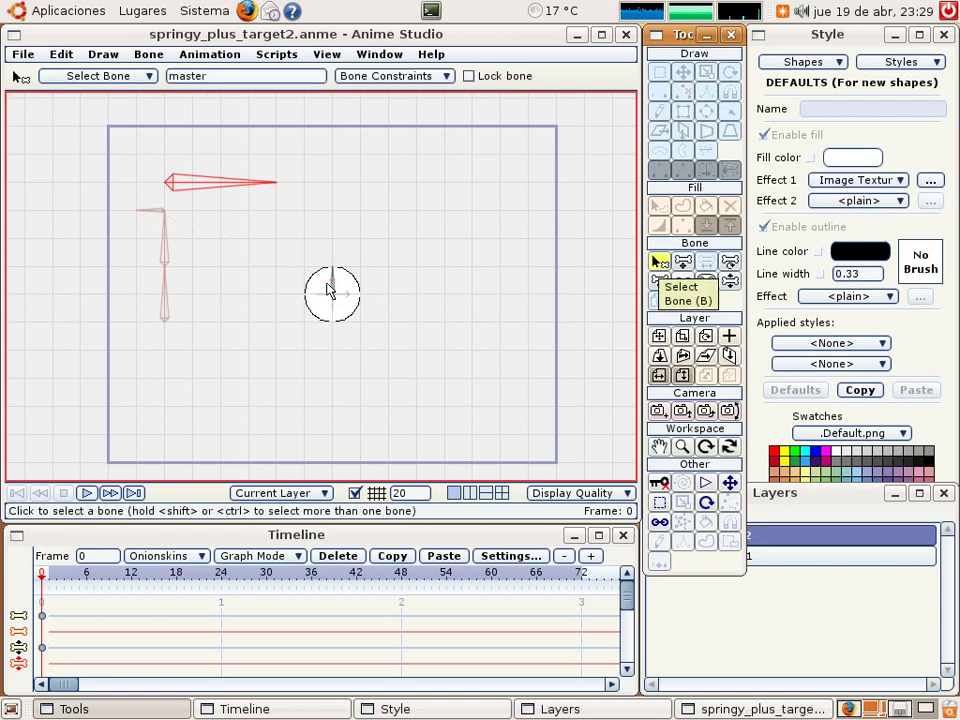
{"action": "left_click", "coordinate": [330, 290]}
{"action": "left_click", "coordinate": [683, 281]}
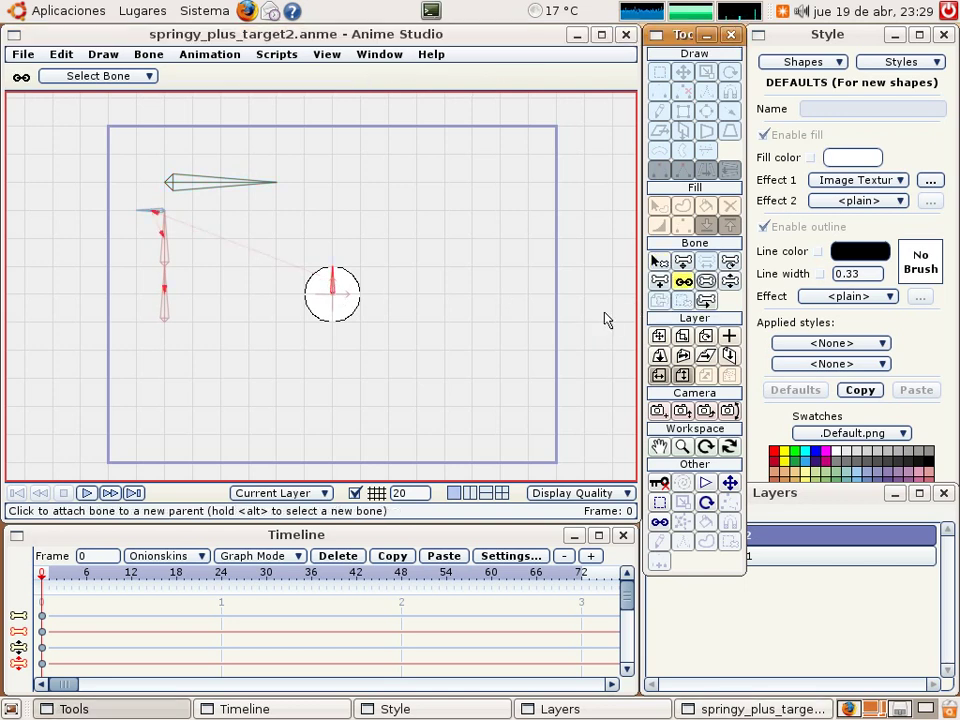
{"action": "left_click", "coordinate": [431, 332]}
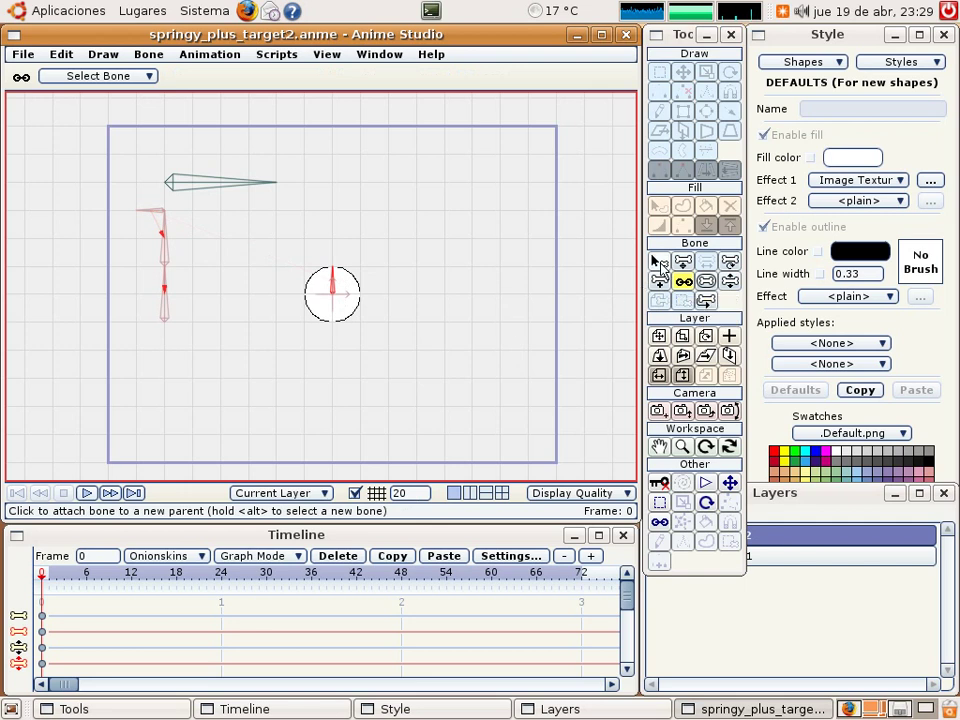
{"action": "left_click", "coordinate": [659, 262]}
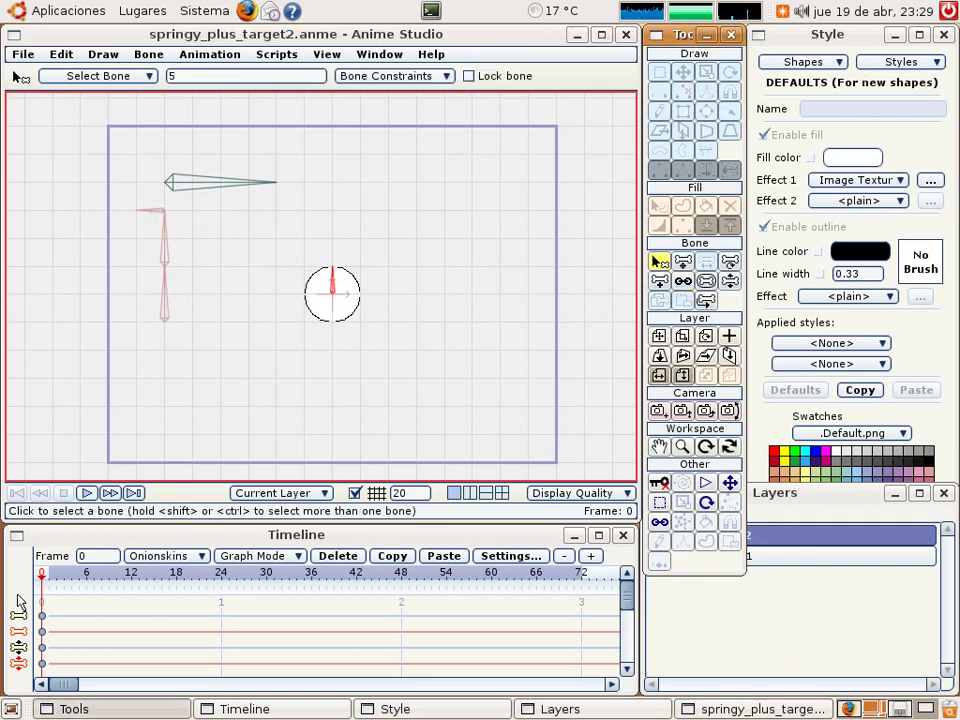
{"action": "left_click_drag", "start_coordinate": [40, 588], "coordinate": [50, 587]}
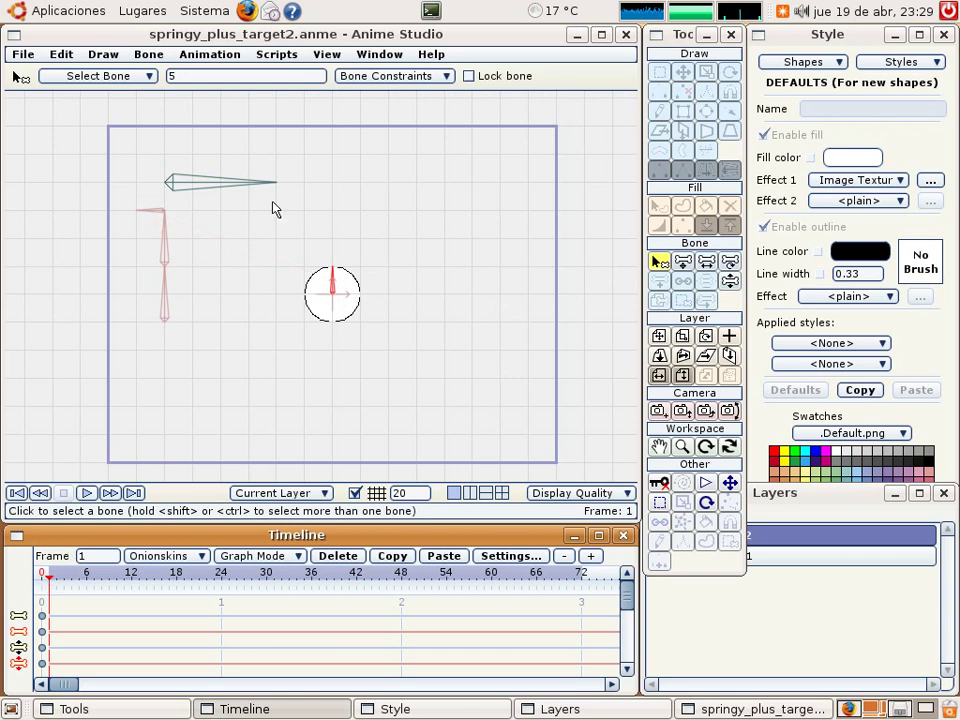
At frame 1, rotate the horizontal red bone down-right so the two-bone chain bends and keys
{"action": "left_click", "coordinate": [731, 283]}
{"action": "left_click_drag", "start_coordinate": [257, 189], "coordinate": [253, 249]}
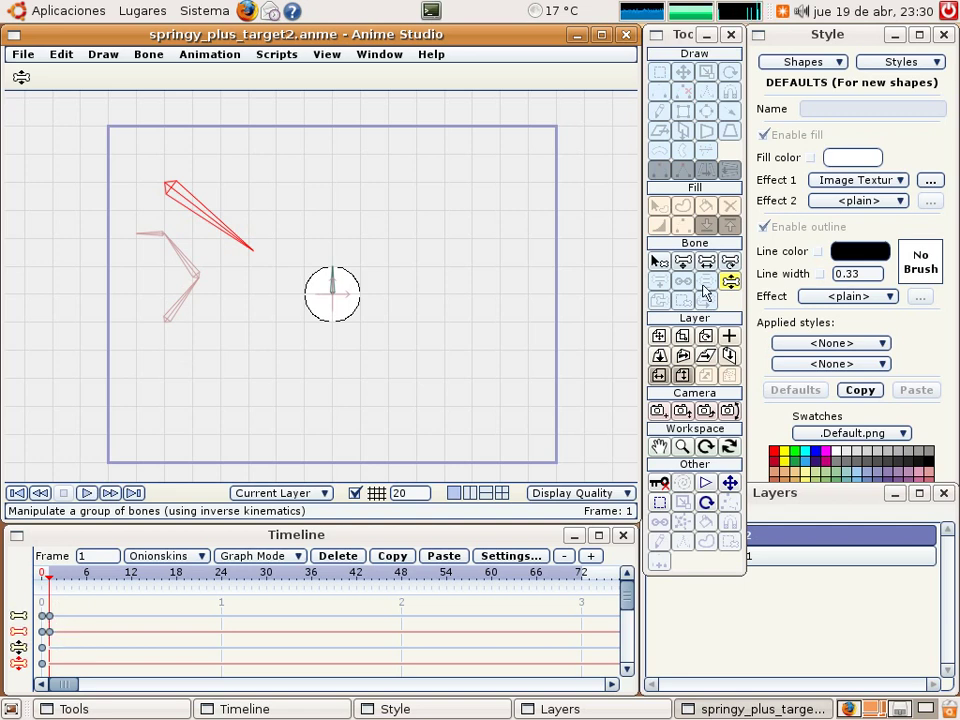
Lasso-select the left bone chain, key its rotation at frame 1, and select that keyframe
{"action": "left_click", "coordinate": [659, 263]}
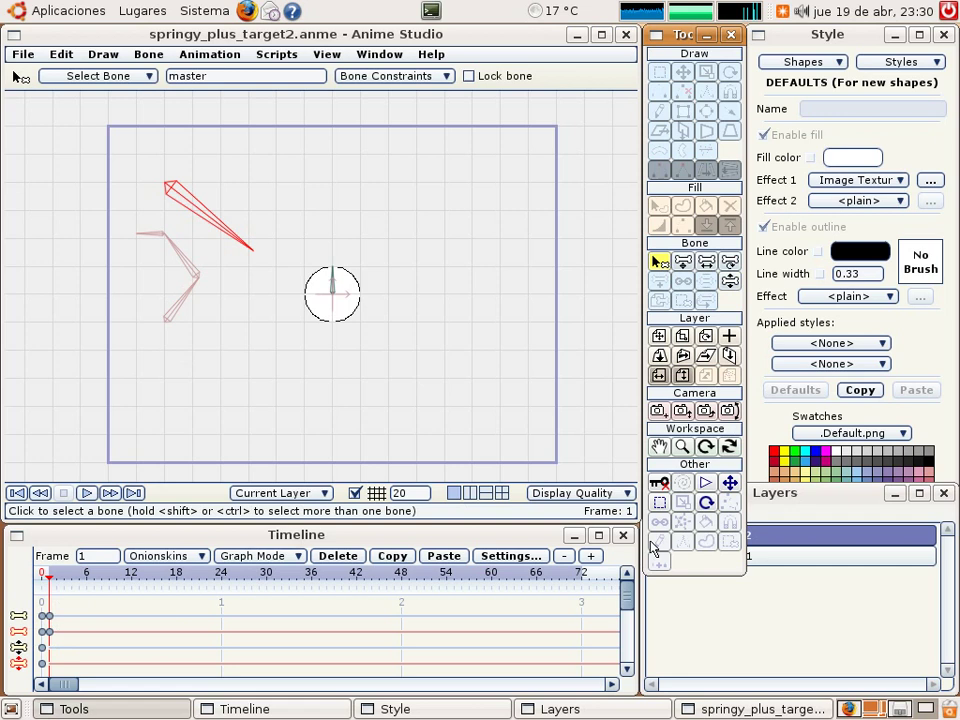
{"action": "left_click", "coordinate": [659, 503]}
{"action": "left_click", "coordinate": [229, 347]}
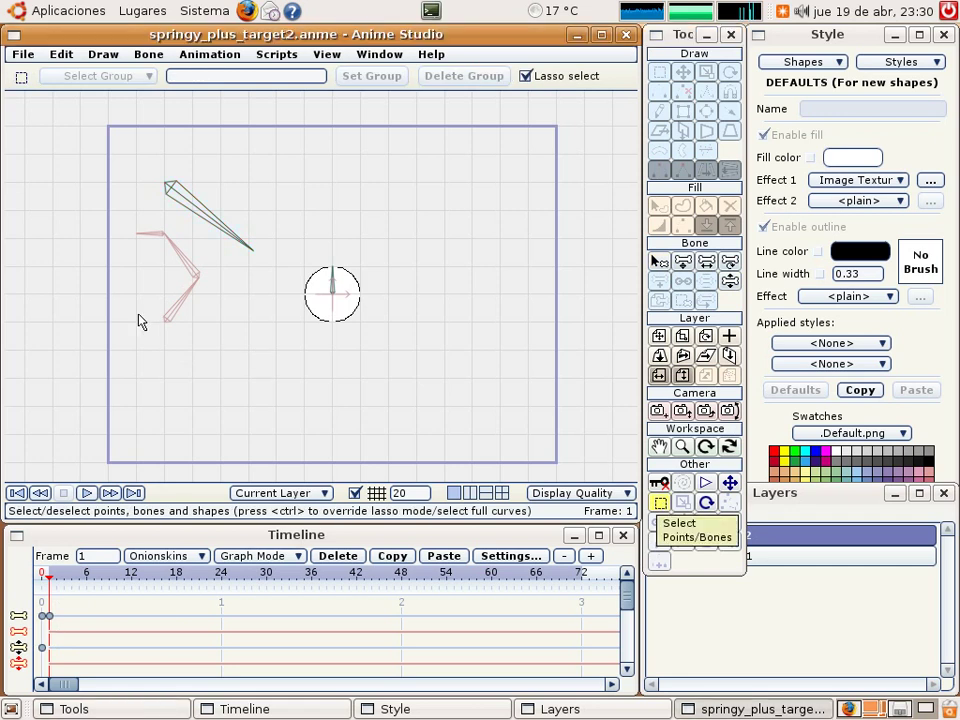
{"action": "mouse_move", "coordinate": [155, 330]}
{"action": "left_mouse_down"}
{"action": "mouse_move", "coordinate": [237, 269]}
{"action": "mouse_move", "coordinate": [193, 230]}
{"action": "mouse_move", "coordinate": [148, 214]}
{"action": "mouse_move", "coordinate": [120, 234]}
{"action": "mouse_move", "coordinate": [110, 259]}
{"action": "mouse_move", "coordinate": [146, 343]}
{"action": "left_mouse_up"}
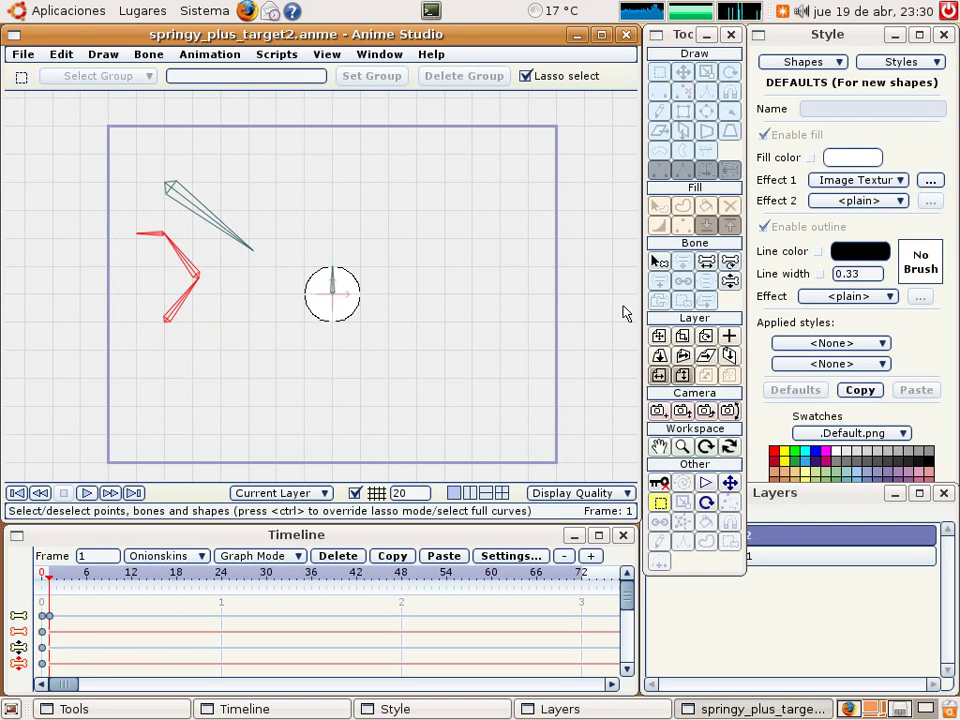
{"action": "left_click", "coordinate": [730, 262]}
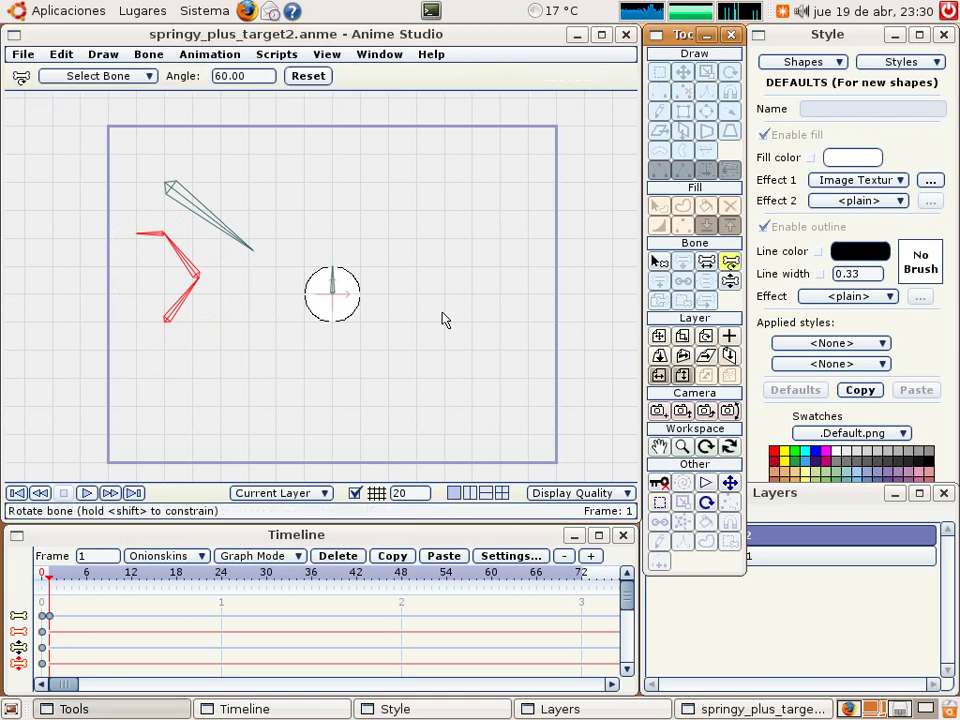
{"action": "left_click", "coordinate": [231, 310]}
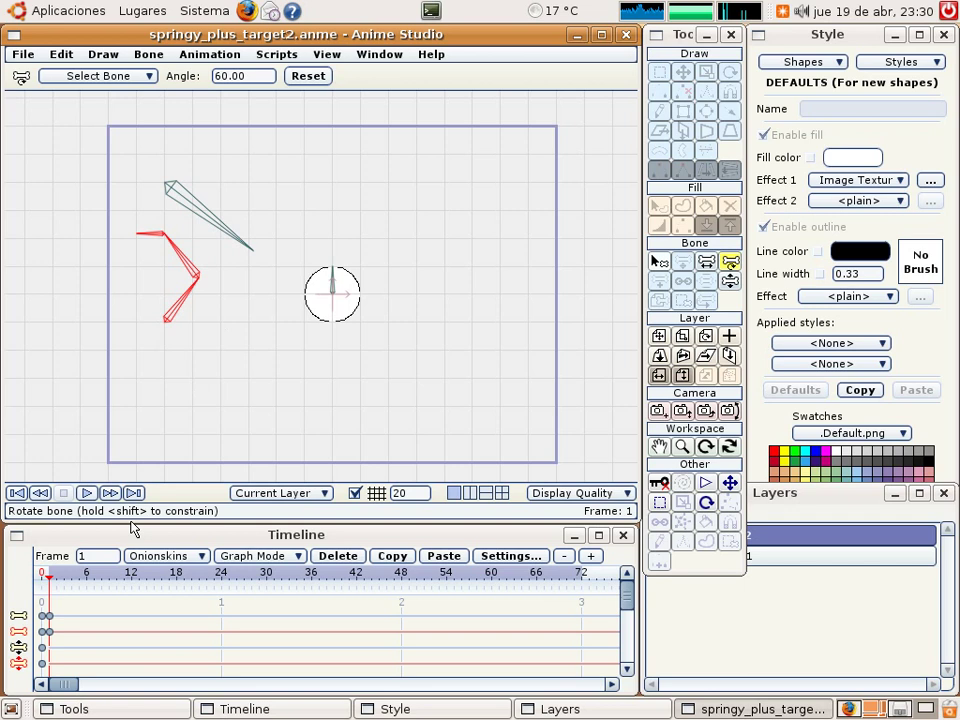
{"action": "left_click", "coordinate": [47, 631]}
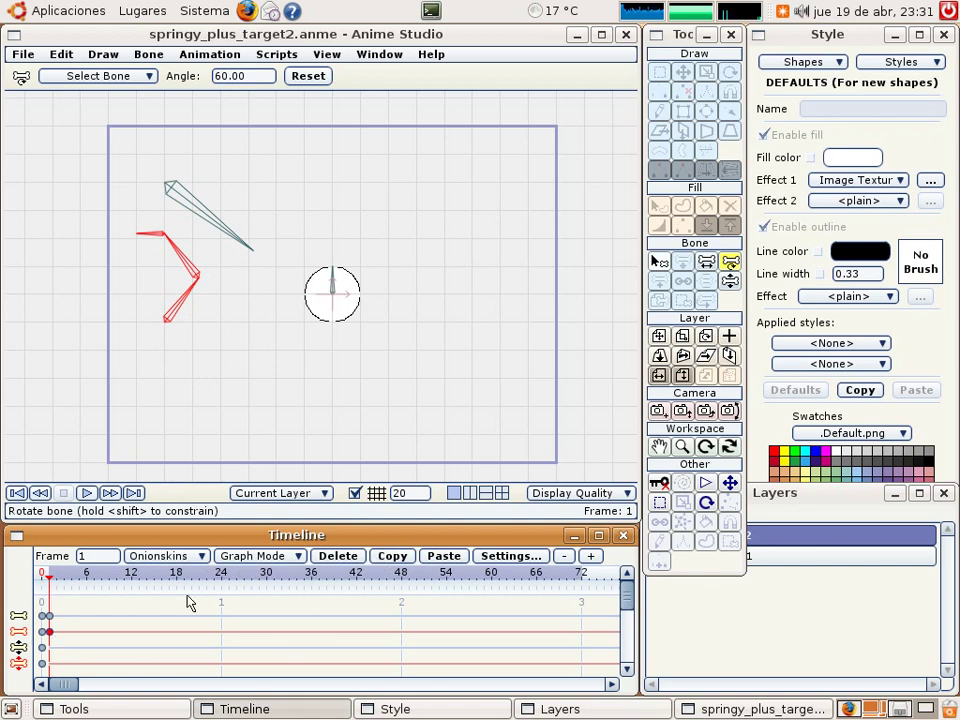
Paste the bent pose into frame 0 and delete the leftover frame-1 keyframes
{"action": "left_click", "coordinate": [46, 580]}
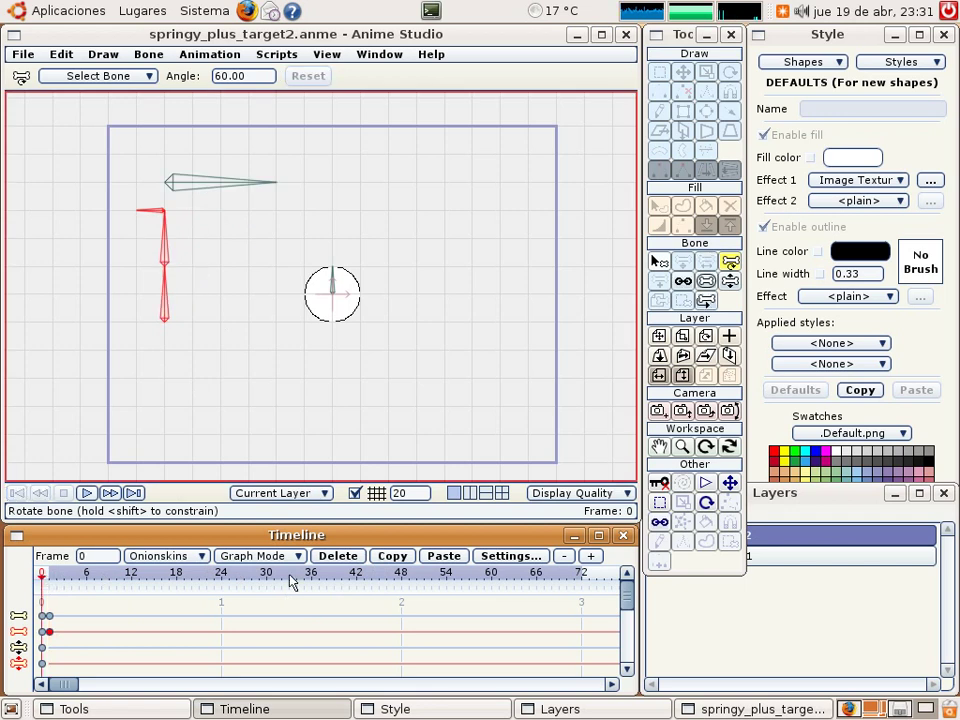
{"action": "left_click", "coordinate": [428, 557]}
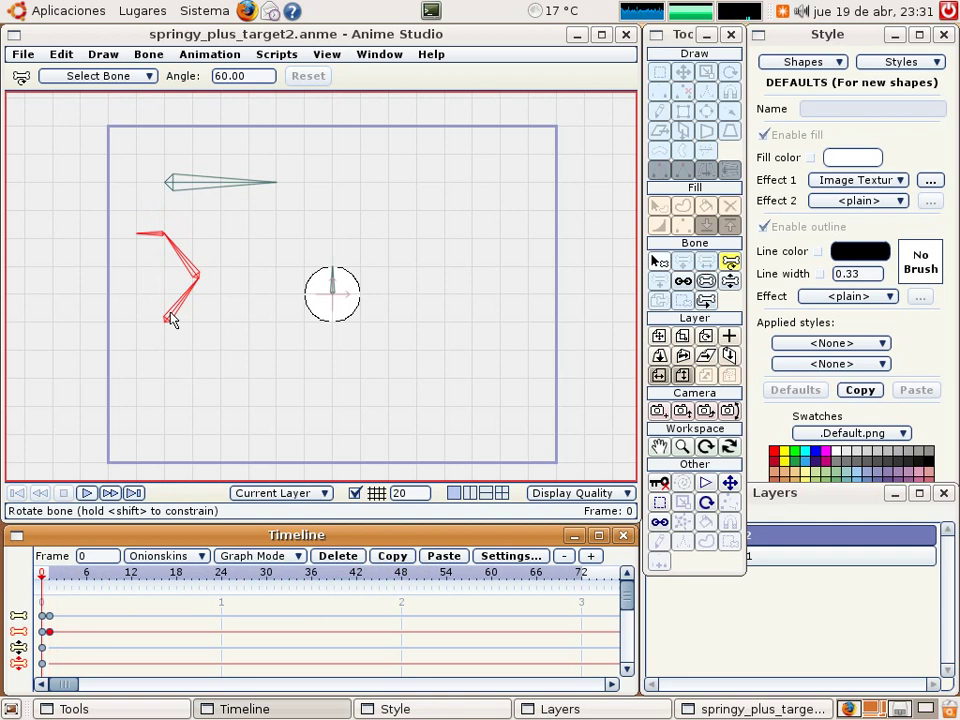
{"action": "left_click", "coordinate": [49, 616], "text": "shift"}
{"action": "left_click", "coordinate": [730, 281]}
{"action": "left_click_drag", "start_coordinate": [240, 190], "coordinate": [74, 186]}
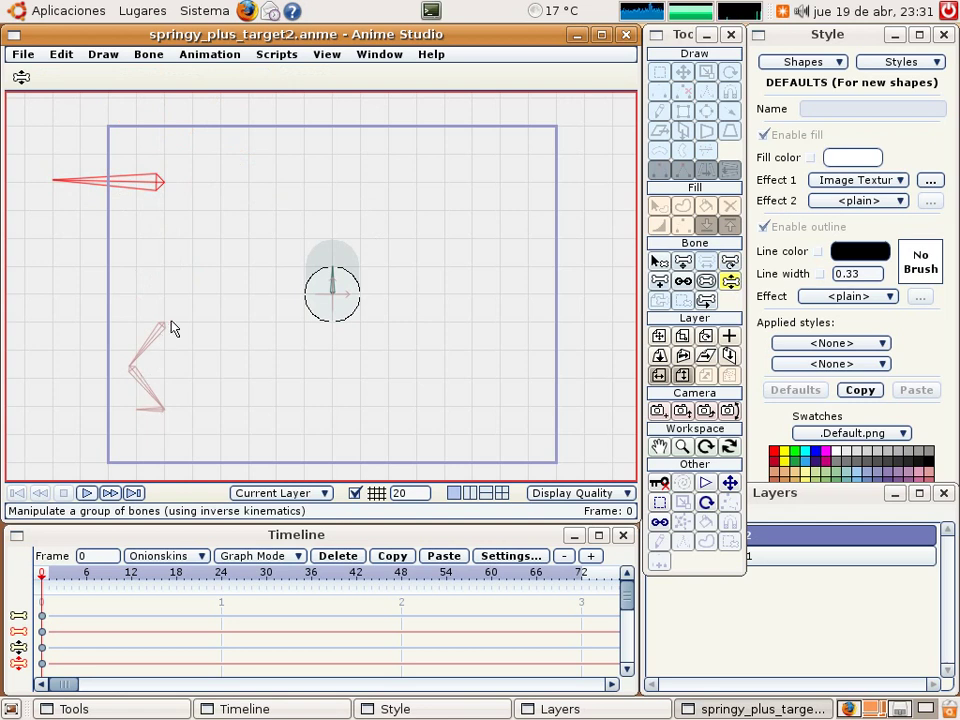
{"action": "left_click_drag", "start_coordinate": [90, 184], "coordinate": [210, 190]}
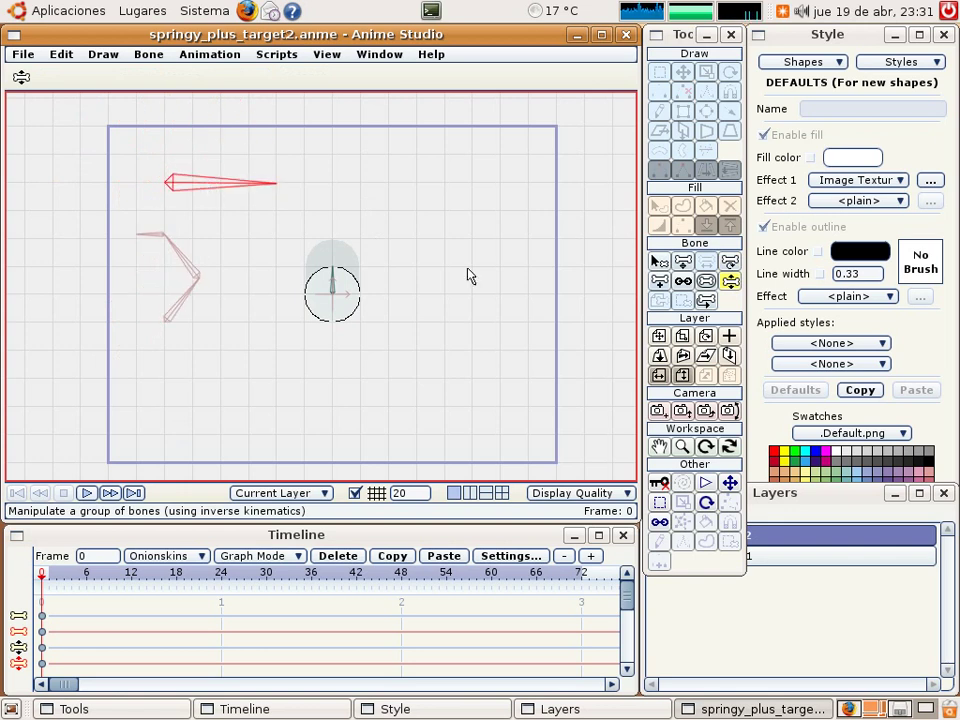
{"action": "left_click", "coordinate": [659, 262]}
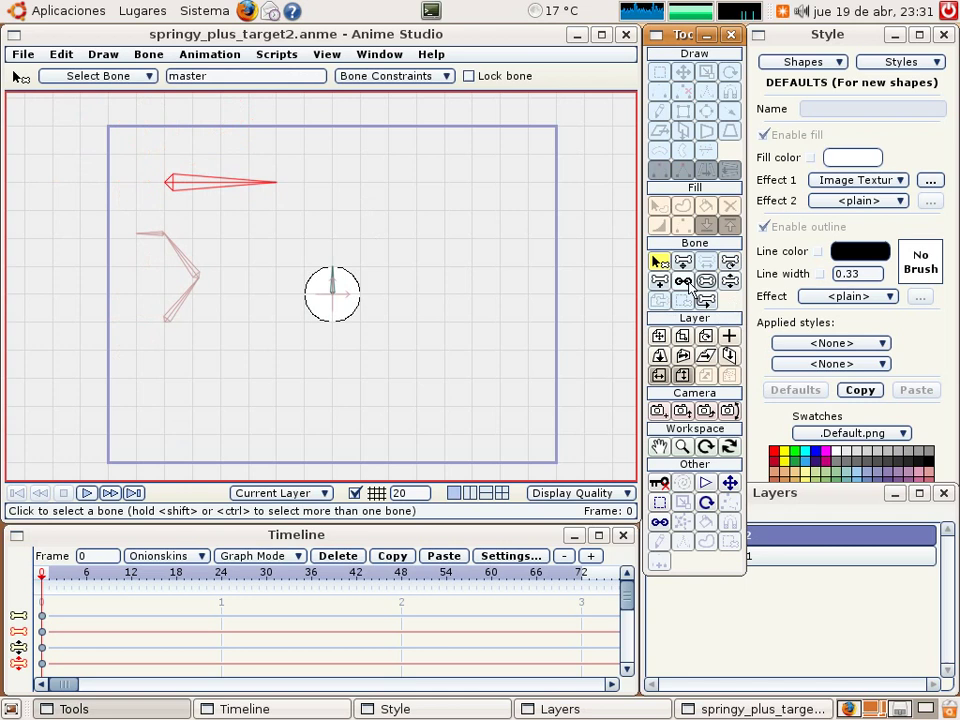
Parent circle bone 5 to the arm chain's top bone, then drag the skeleton to test it
{"action": "left_click", "coordinate": [683, 282]}
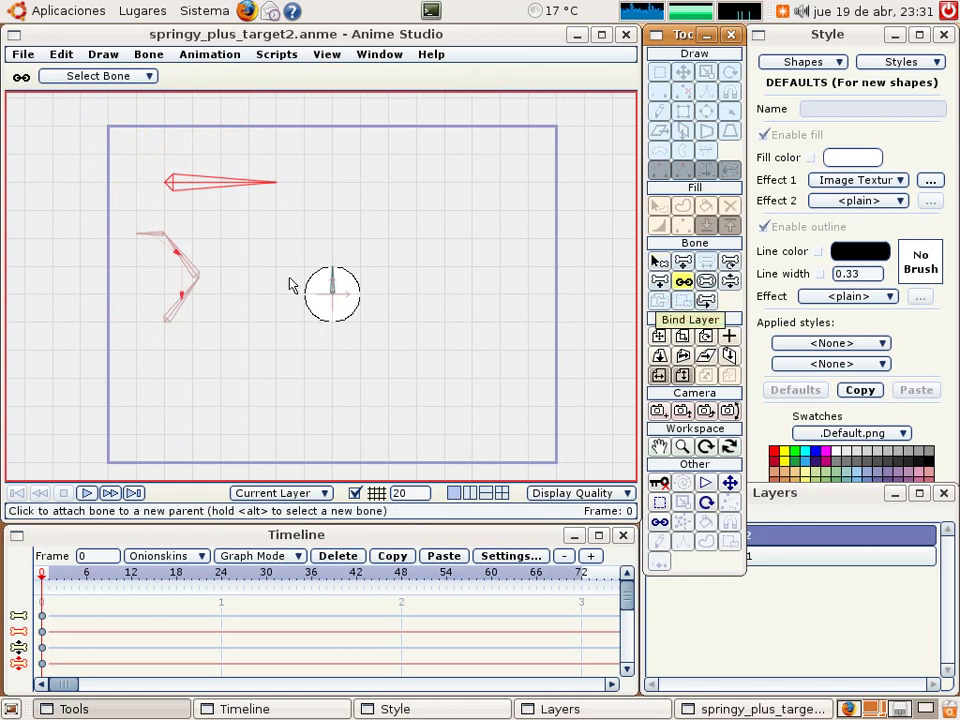
{"action": "left_click", "coordinate": [659, 262]}
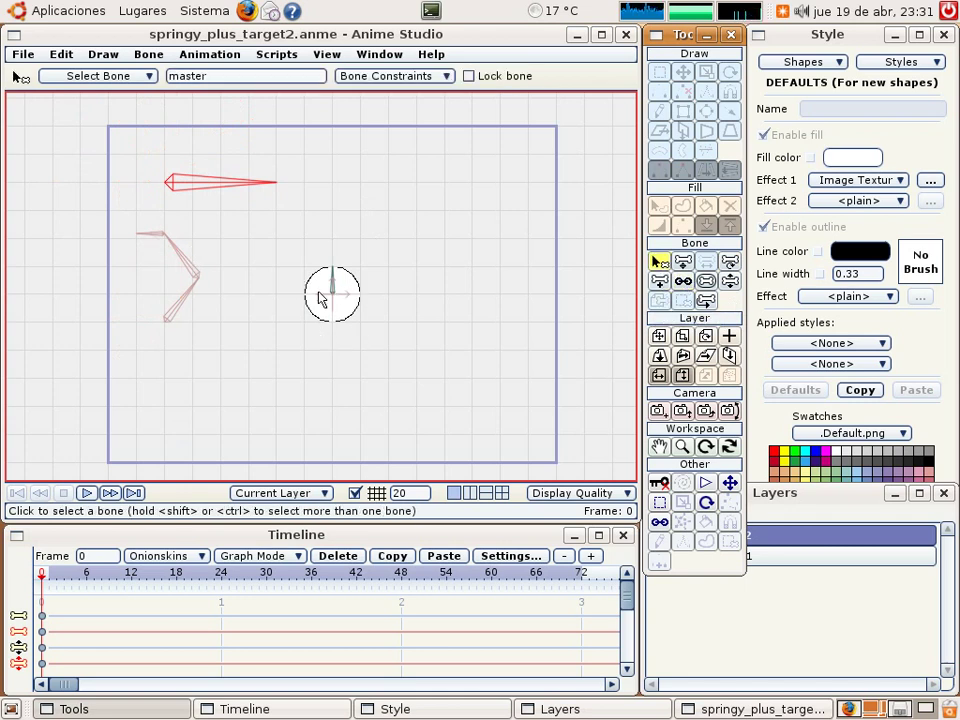
{"action": "left_click", "coordinate": [333, 289]}
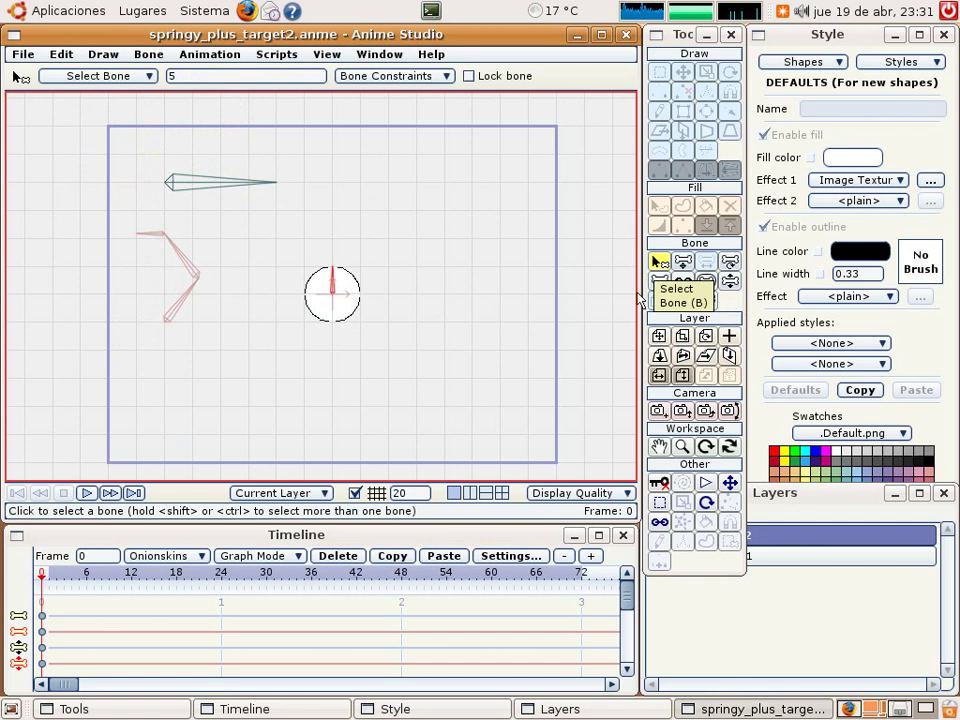
{"action": "left_click", "coordinate": [684, 282]}
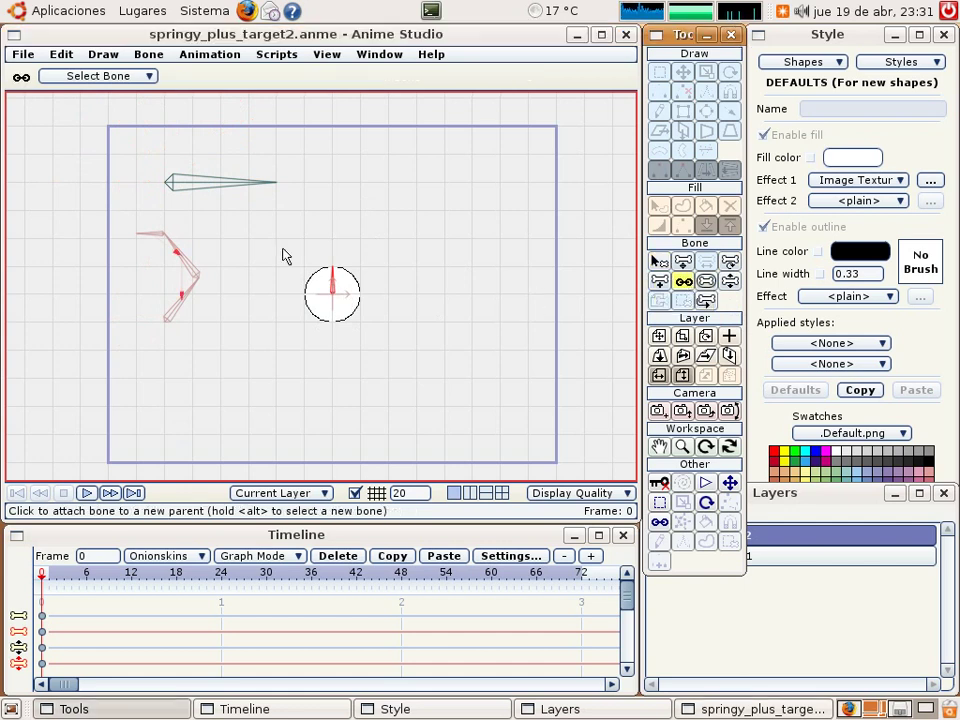
{"action": "left_click", "coordinate": [148, 237]}
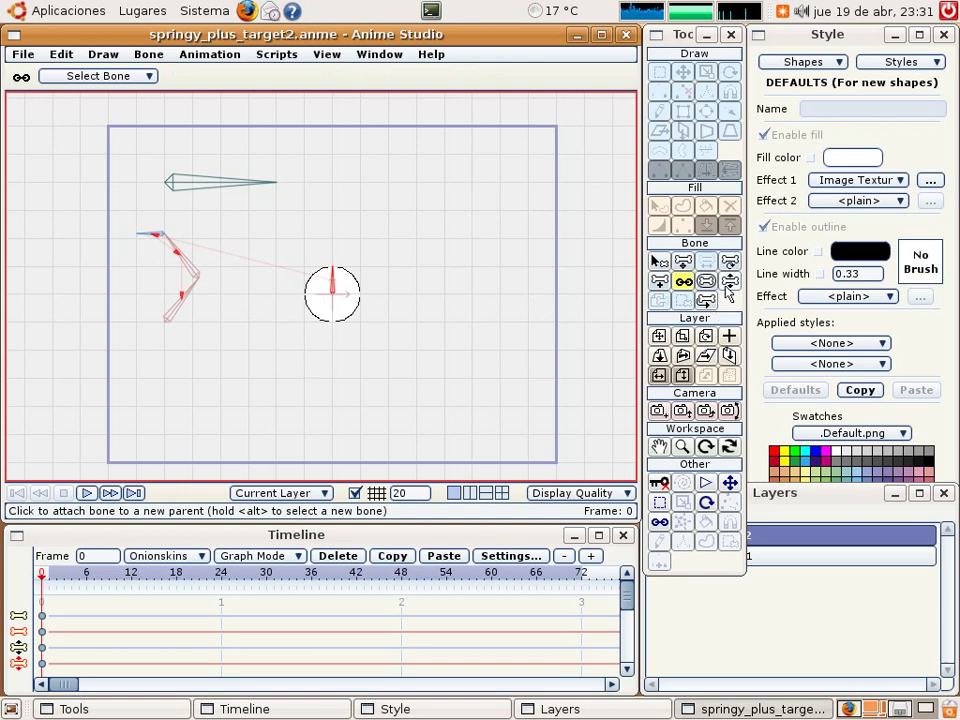
{"action": "left_click", "coordinate": [729, 282]}
{"action": "mouse_move", "coordinate": [248, 197]}
{"action": "left_mouse_down"}
{"action": "mouse_move", "coordinate": [251, 184]}
{"action": "mouse_move", "coordinate": [171, 122]}
{"action": "mouse_move", "coordinate": [94, 204]}
{"action": "mouse_move", "coordinate": [88, 248]}
{"action": "mouse_move", "coordinate": [225, 231]}
{"action": "mouse_move", "coordinate": [251, 193]}
{"action": "left_mouse_up"}
Rotate the red master bone up-right at frame 0, straightening the chain and lifting the circle
{"action": "left_click", "coordinate": [659, 261]}
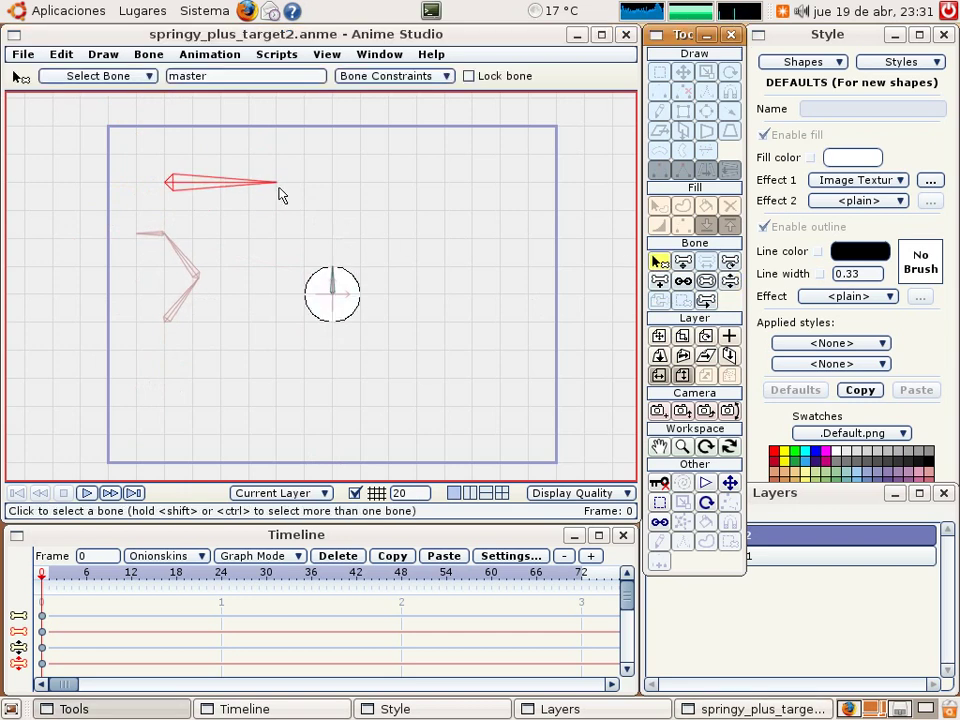
{"action": "left_click", "coordinate": [270, 184]}
{"action": "left_click", "coordinate": [318, 162]}
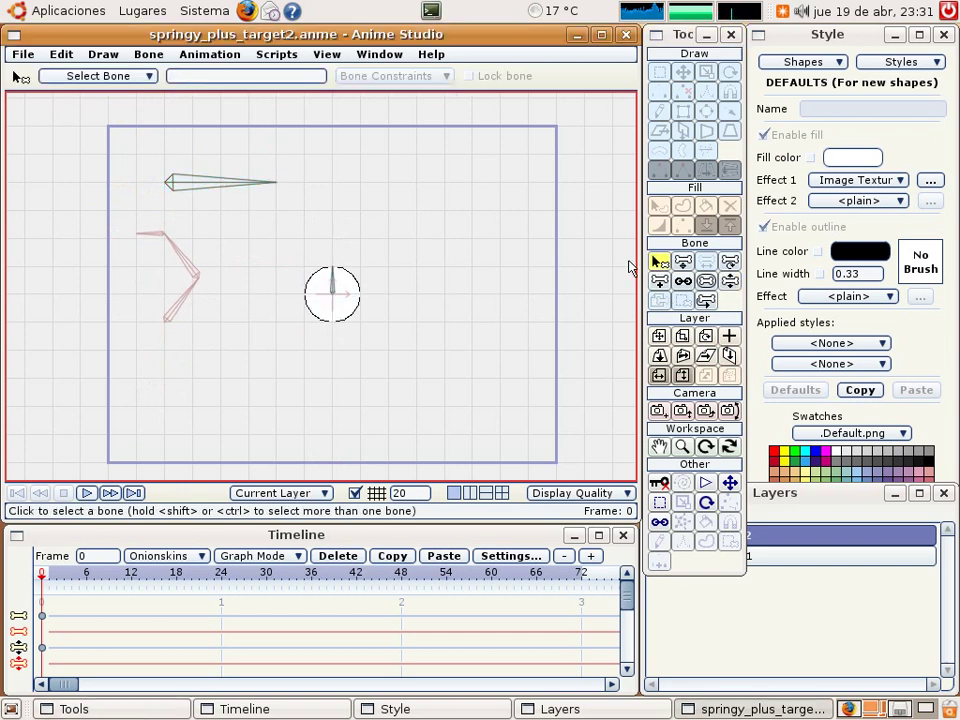
{"action": "left_click", "coordinate": [730, 283]}
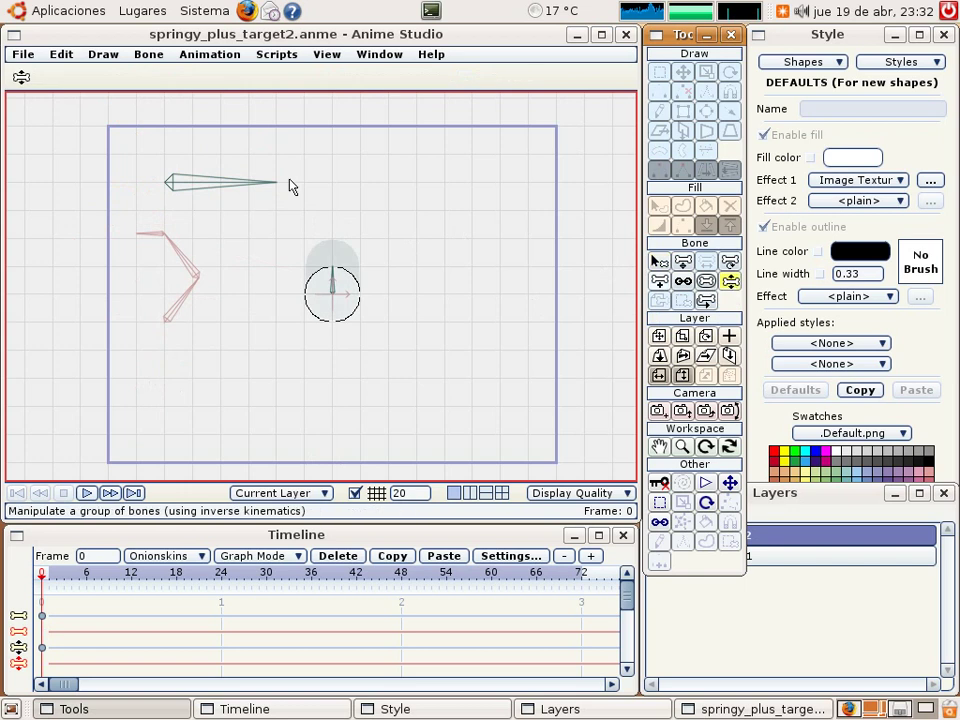
{"action": "left_click_drag", "start_coordinate": [250, 190], "coordinate": [218, 155]}
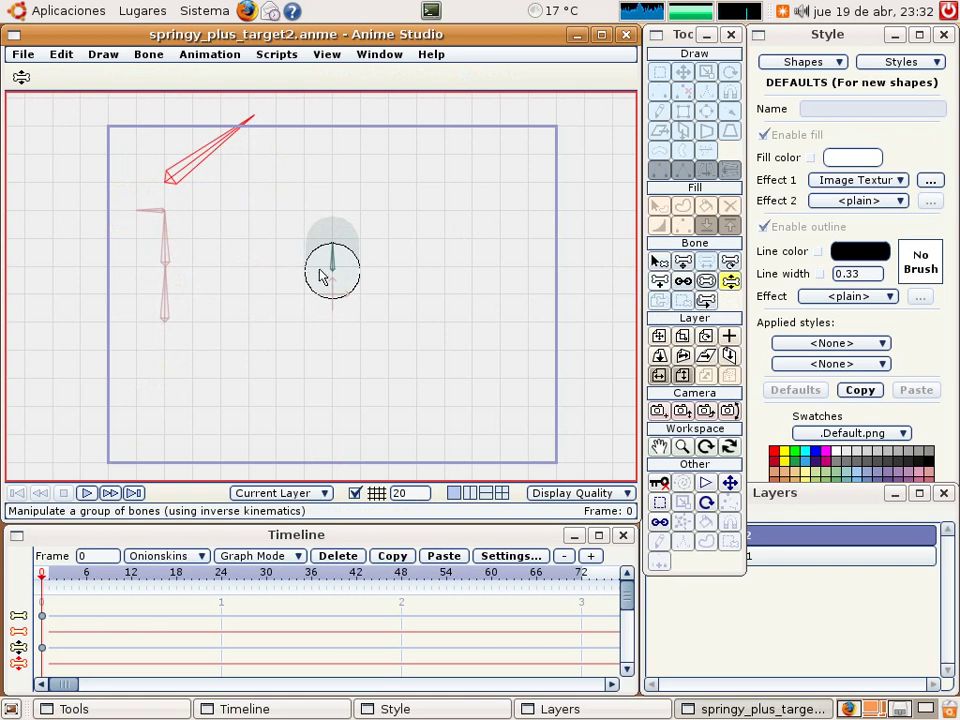